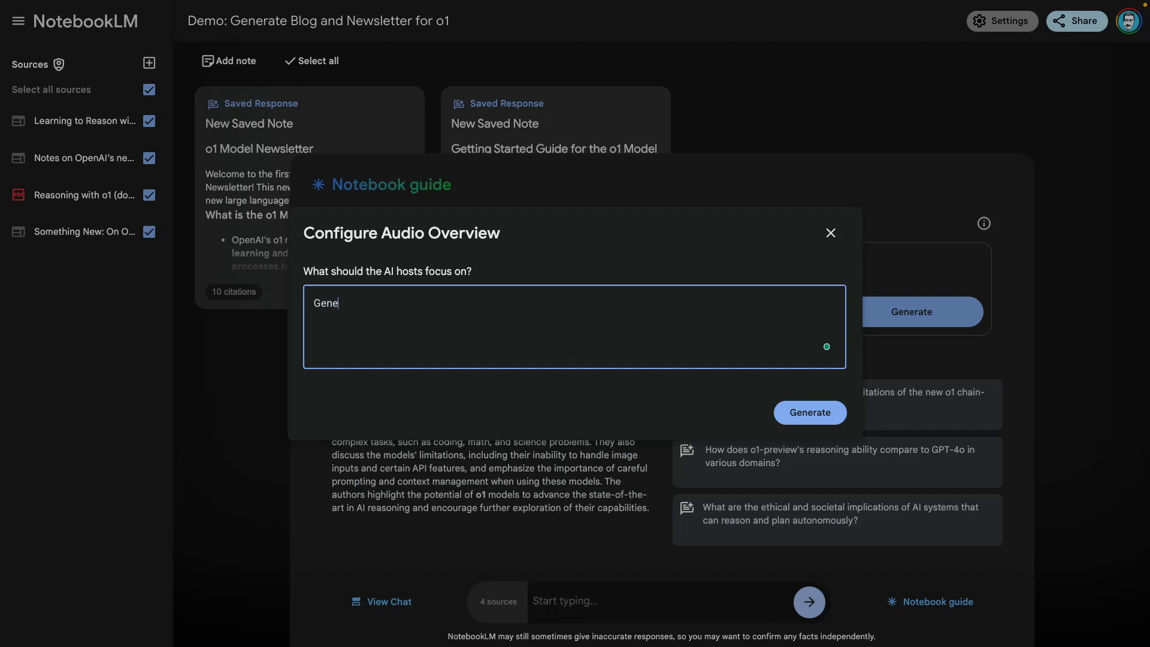
Fix the typos and continue the focus prompt with 'audio overview that's targetted to a technical aud'
key("BackSpace")
key("BackSpace")
key("BackSpace")
key("BackSpace")
key("BackSpace")
key("BackSpace")
type("audio overview that's targetted to a te")
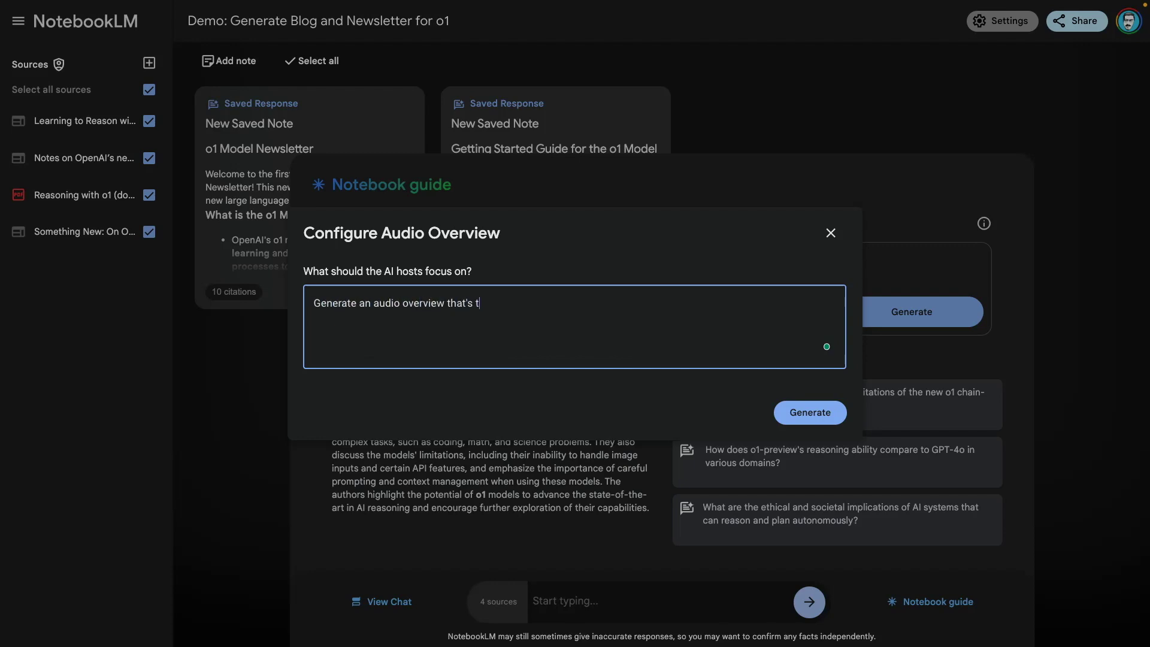
type("chnical aud")
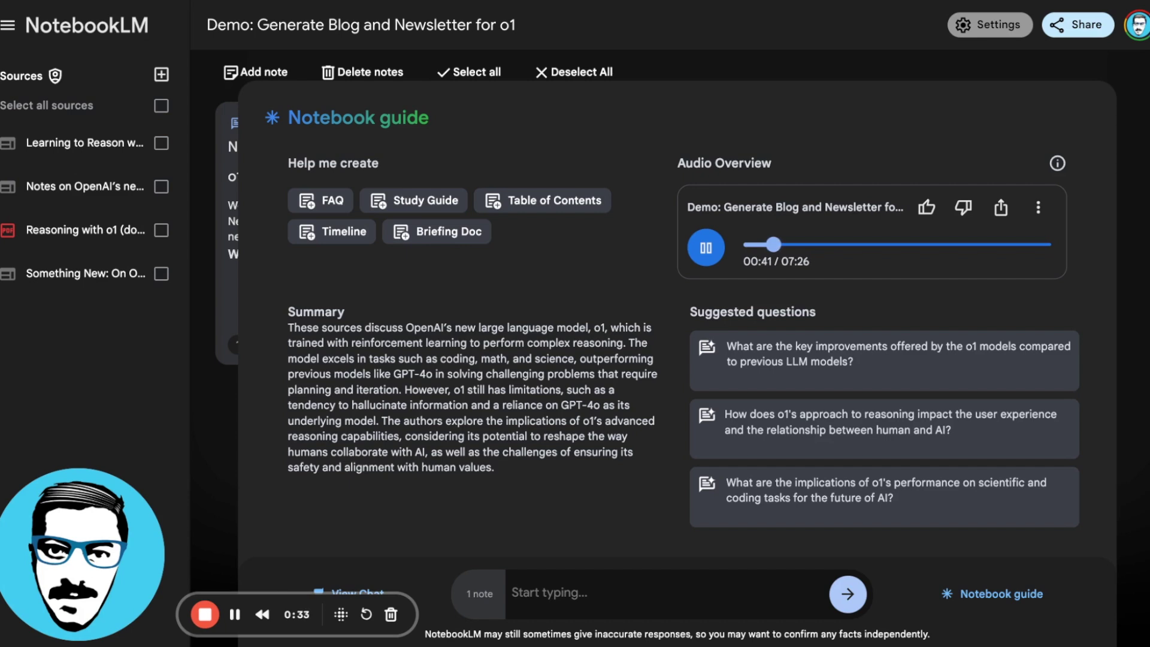
Skip the Audio Overview ahead to about 1:13, then to about 3:19
left_click_drag(771, 244, 804, 248)
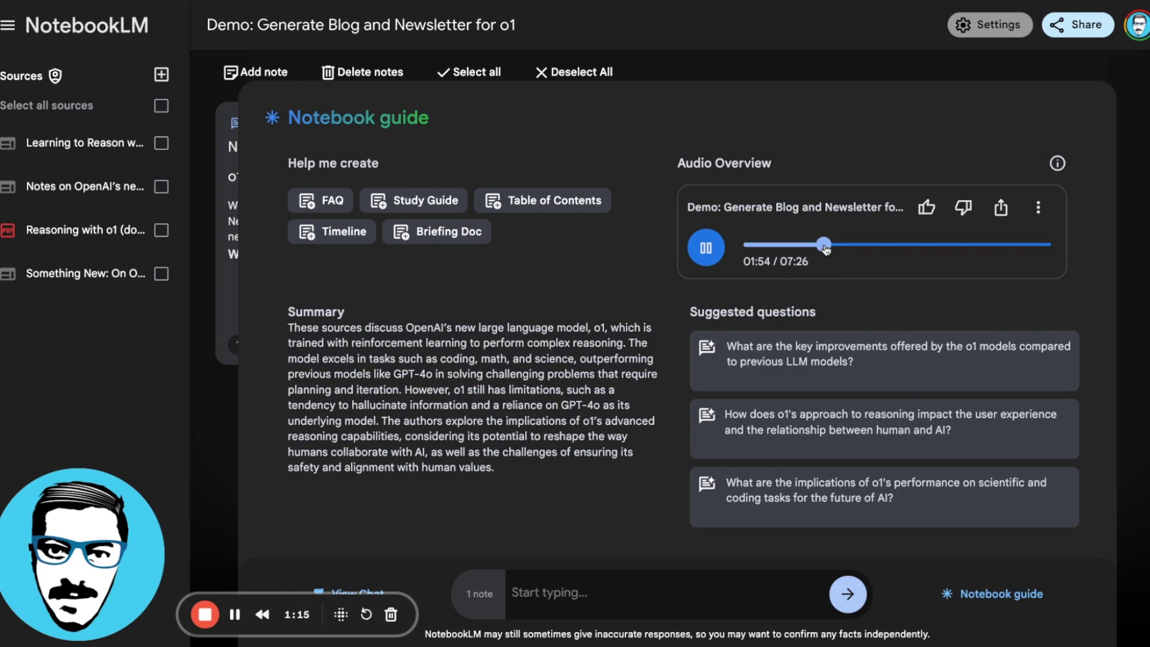
left_click_drag(824, 246, 882, 245)
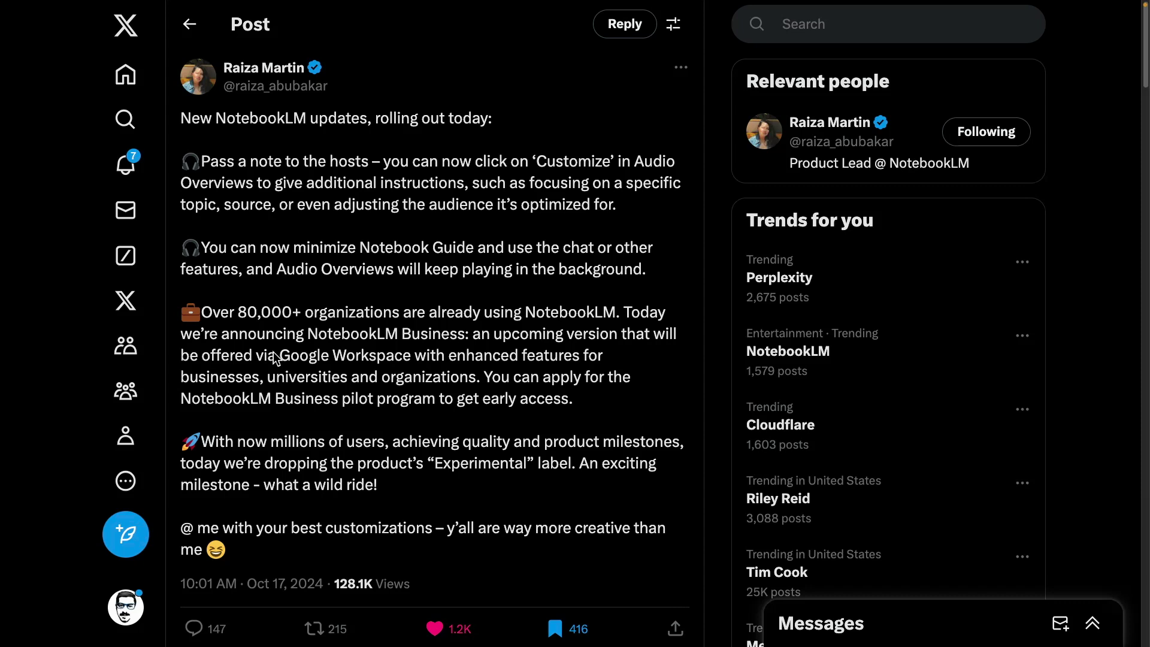
Read the NotebookLM updates post on X, then return to the notebook's Notebook guide
left_click(465, 349)
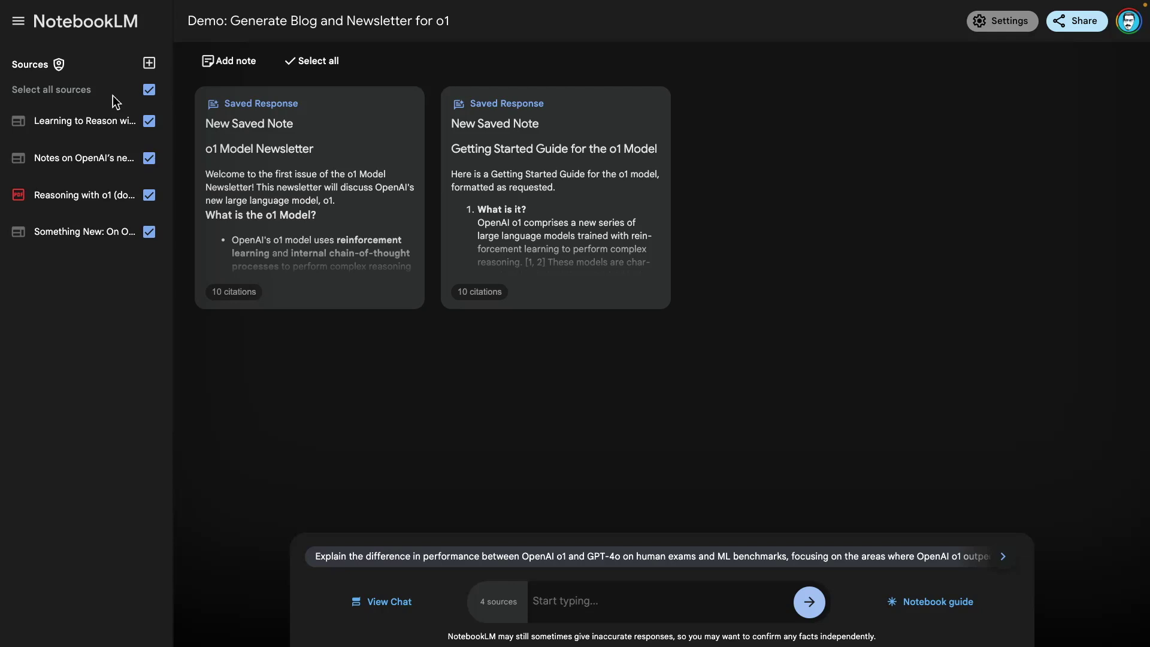
left_click(935, 601)
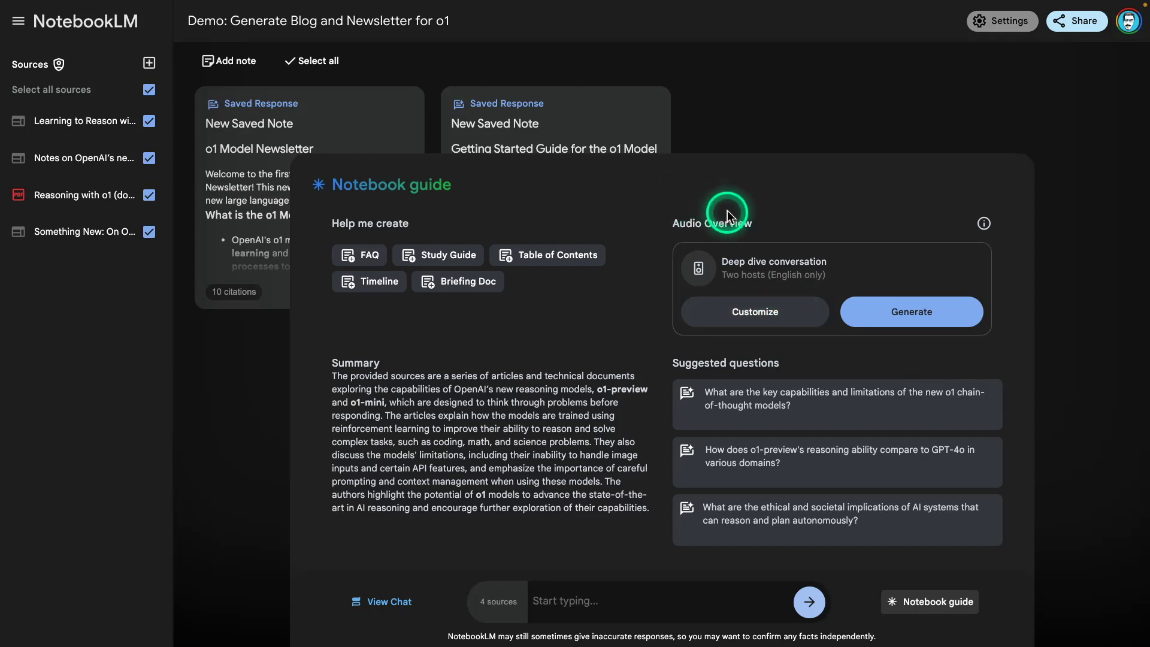
Open the Configure Audio Overview dialog via Customize under Audio Overview
left_click(757, 311)
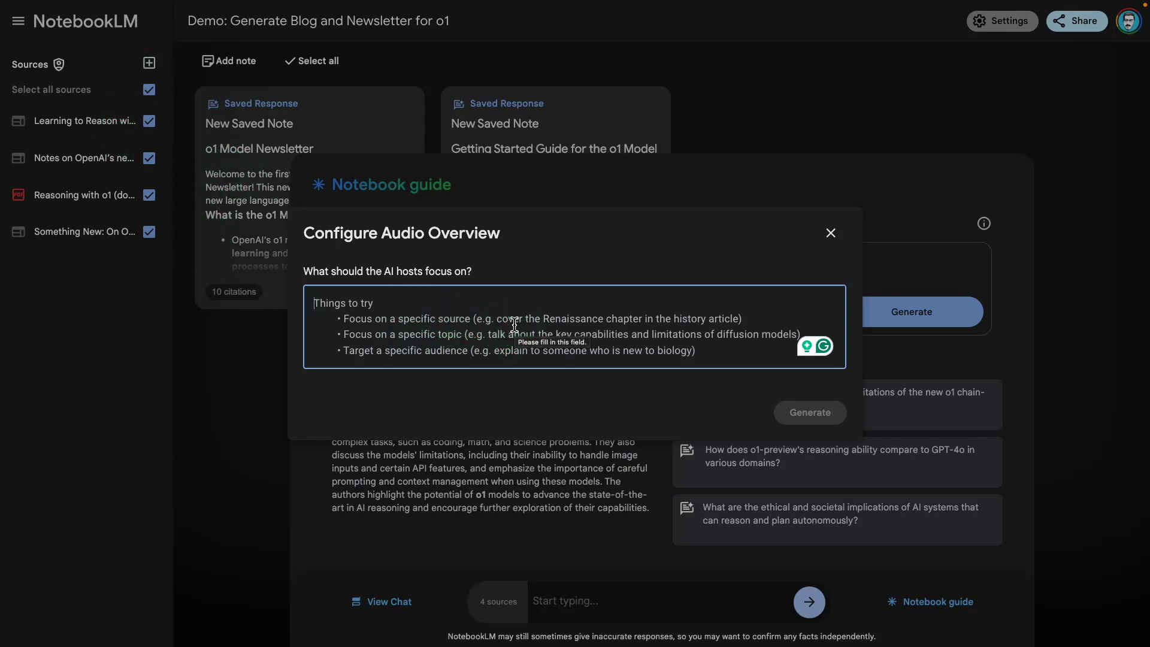
left_click(437, 326)
Close the customization dialog unchanged and open the 'Learning to Reason with LLMs' source guide
left_click(376, 313)
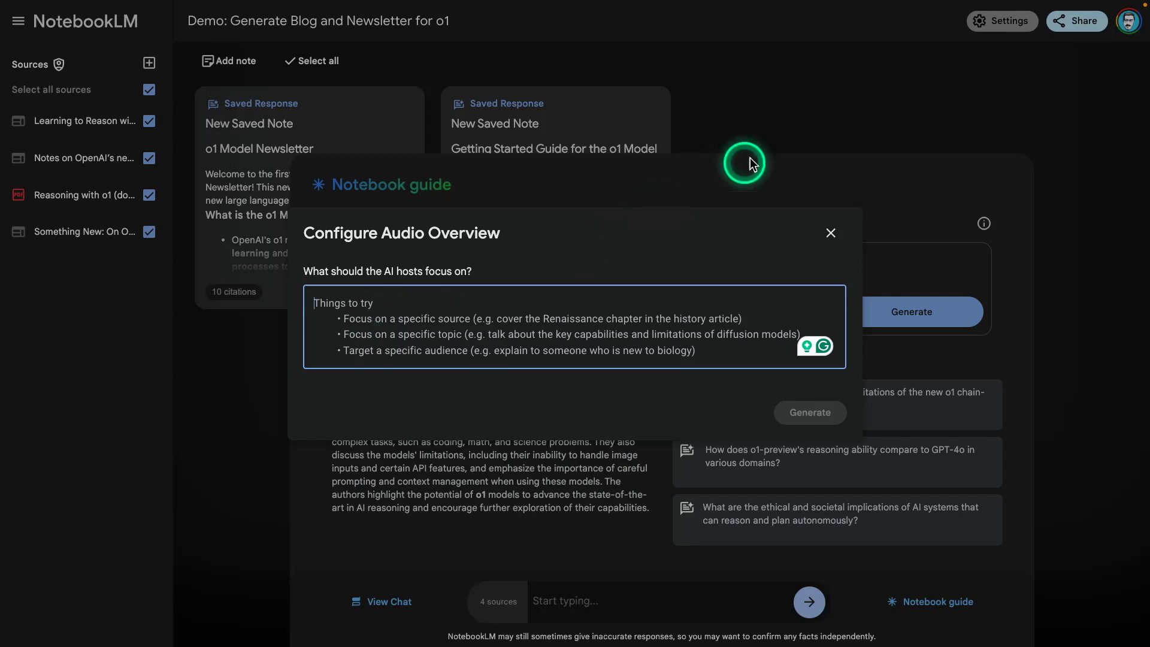
left_click(831, 237)
left_click(72, 129)
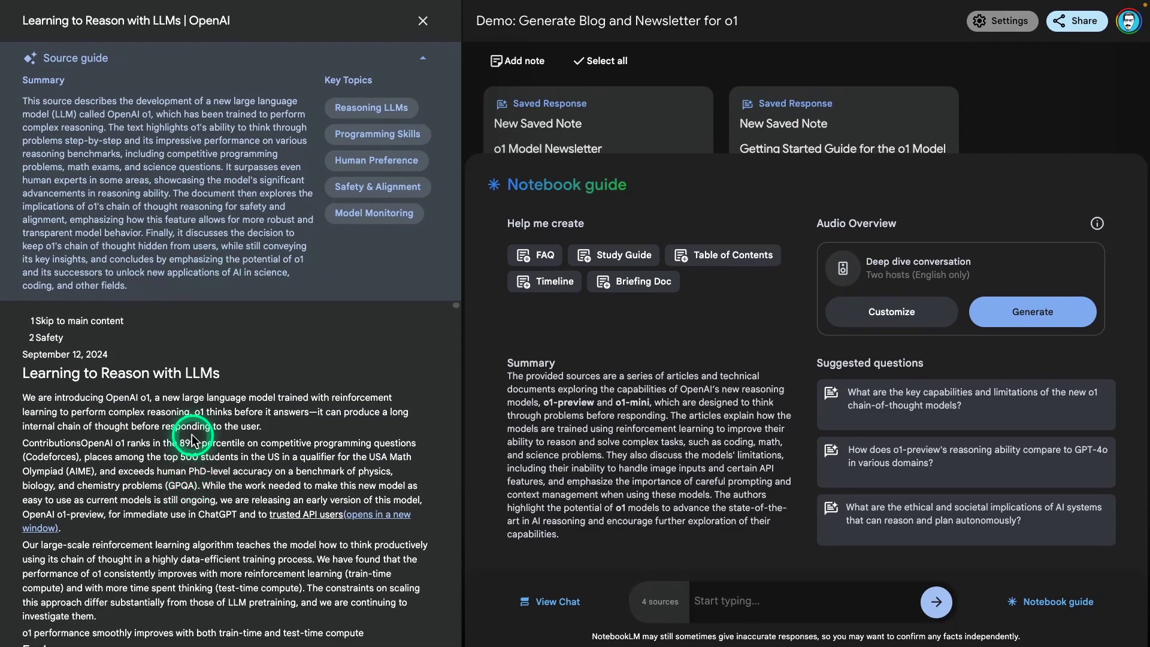
Scroll through the Learning to Reason with LLMs source, then close it
scroll(193, 432, "down", 1)
scroll(193, 430, "down", 15)
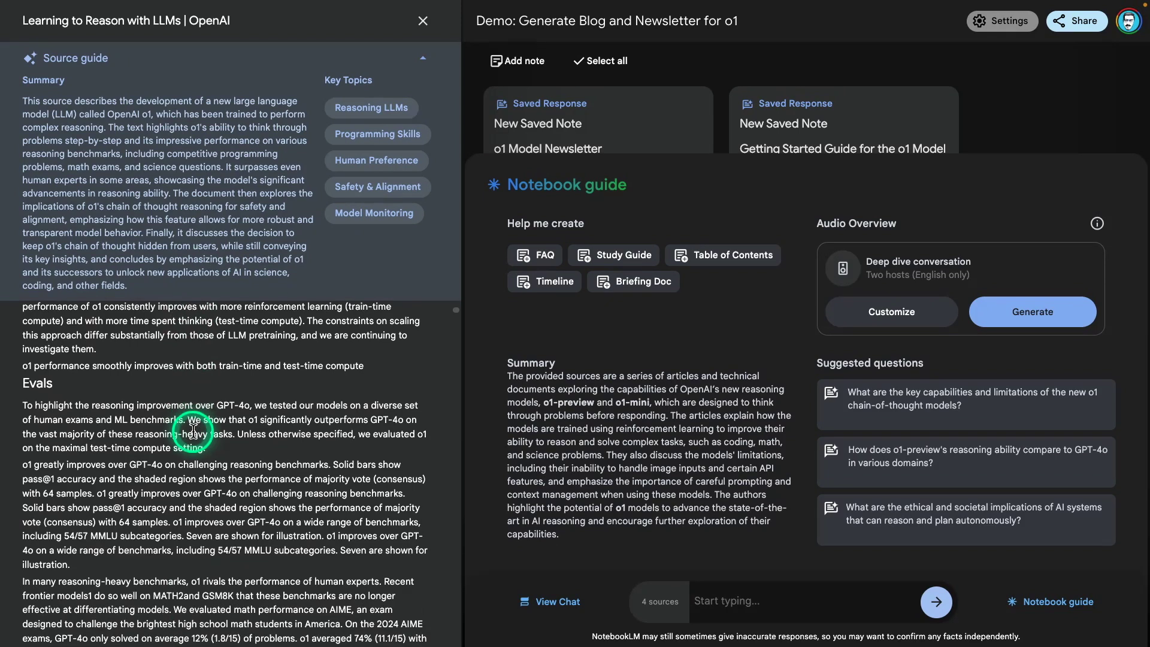
scroll(193, 431, "down", 10)
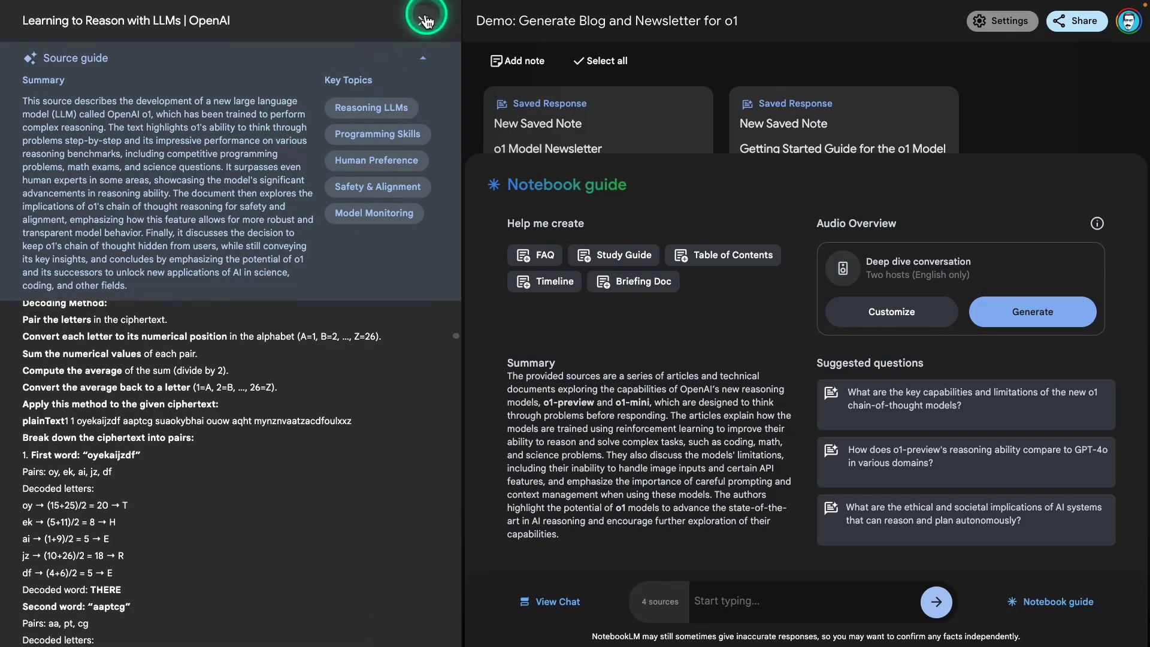
left_click(423, 21)
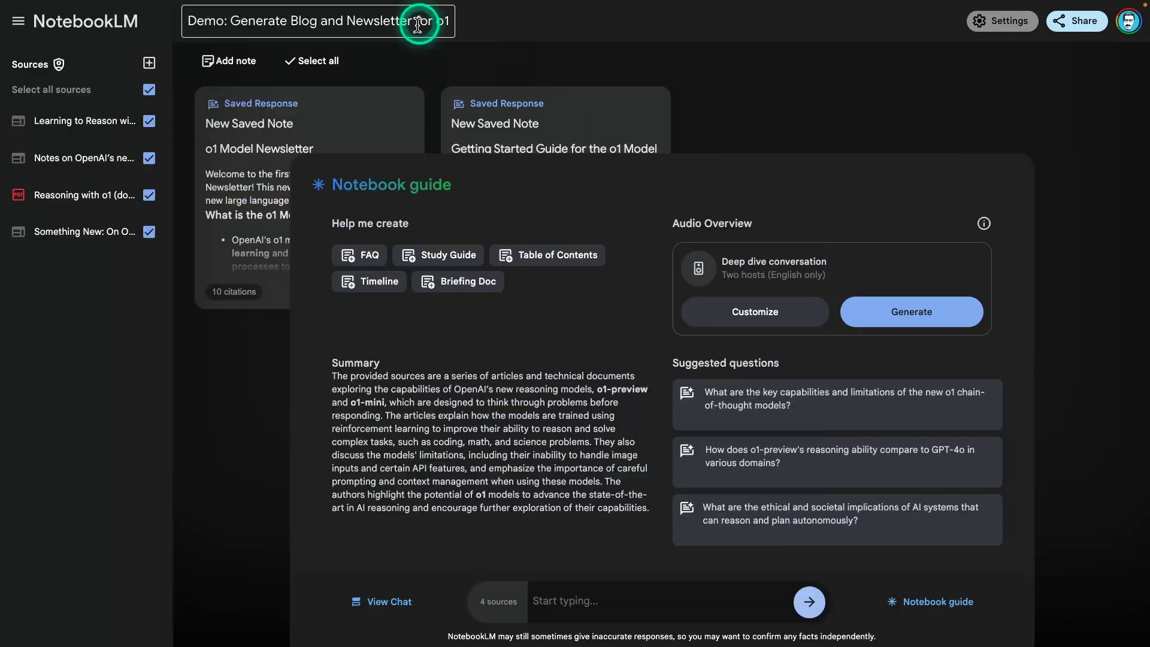
Open and scroll through the Reasoning with o1 documentation source, then close it
left_click(76, 196)
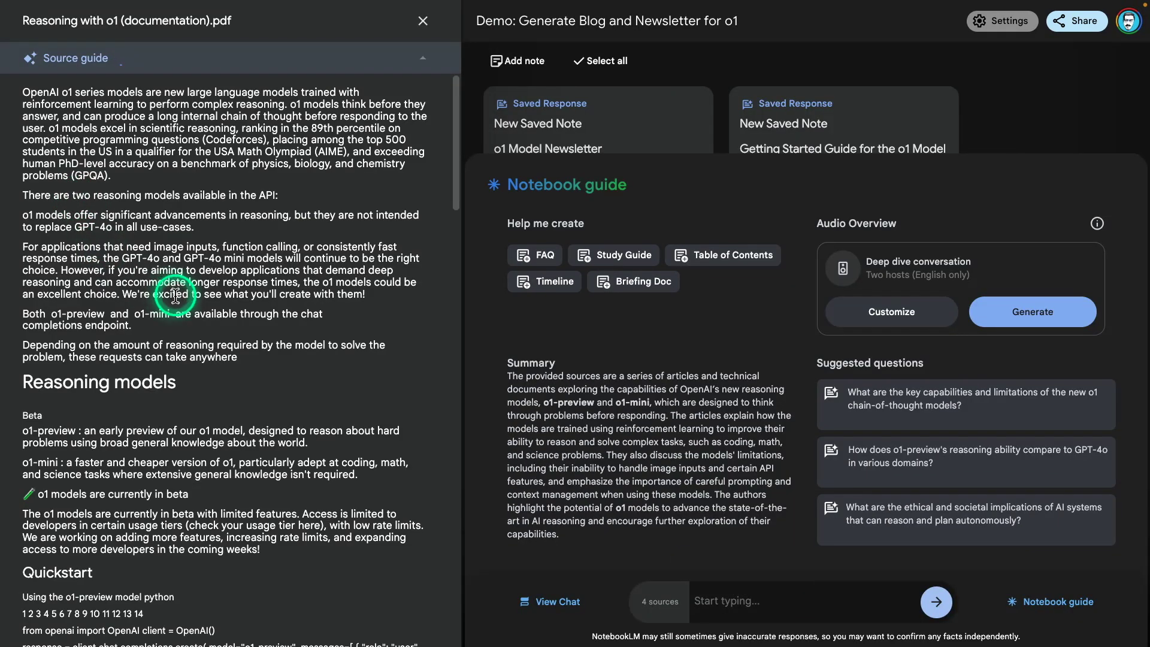
scroll(180, 302, "down", 1)
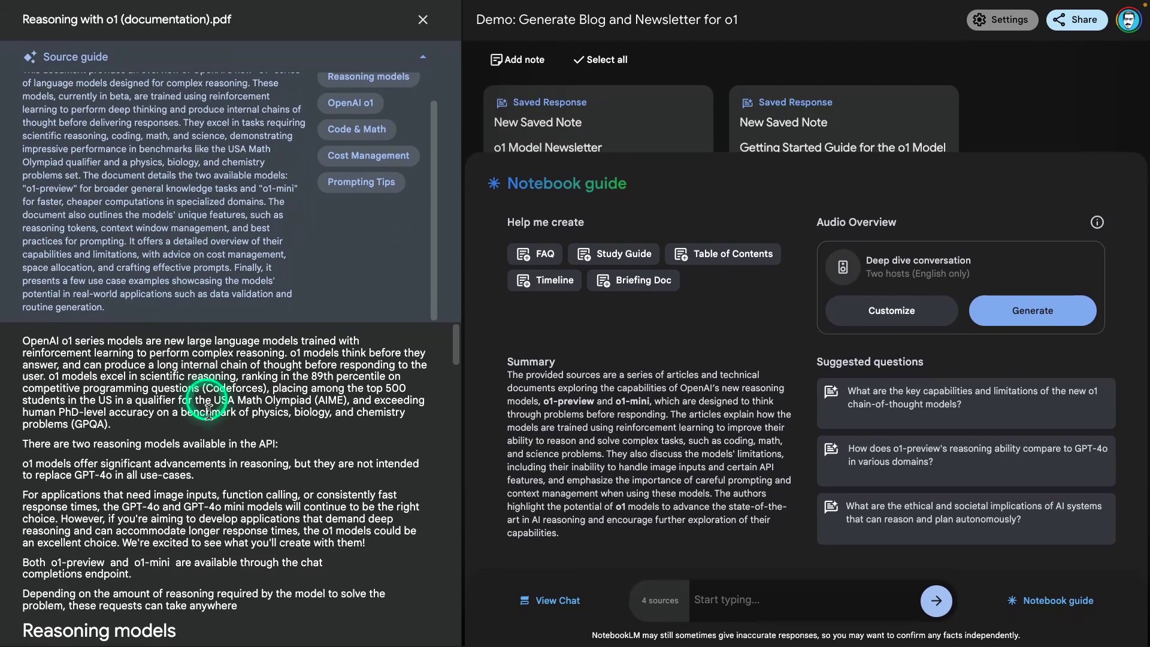
scroll(214, 417, "down", 1)
scroll(214, 416, "down", 10)
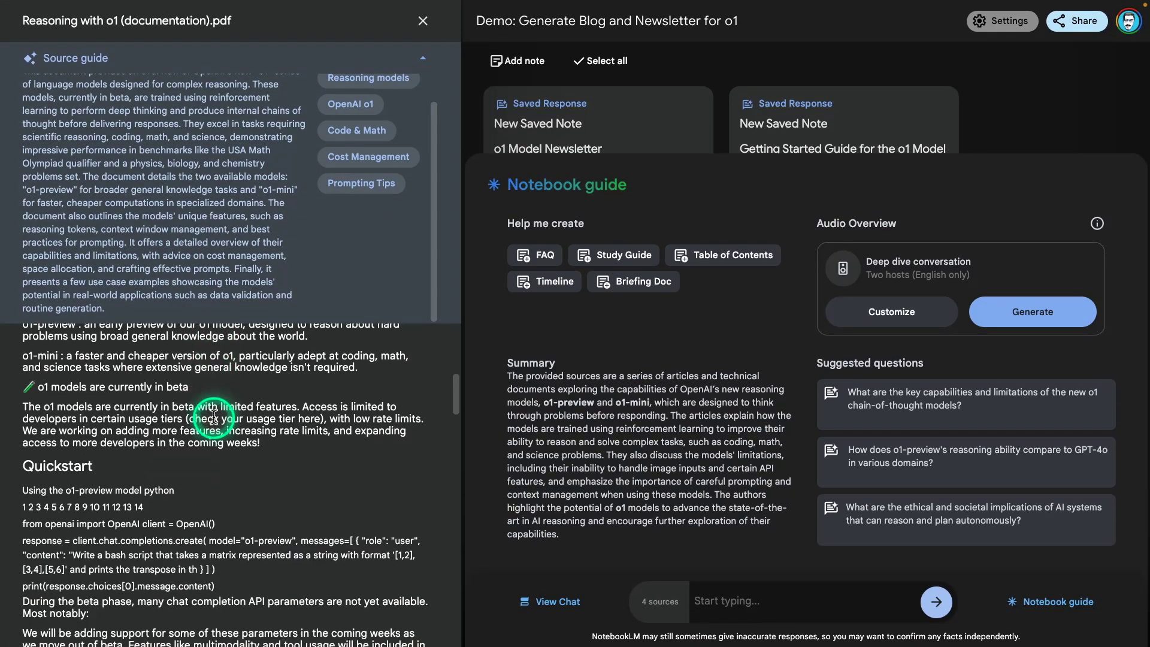
scroll(214, 413, "down", 10)
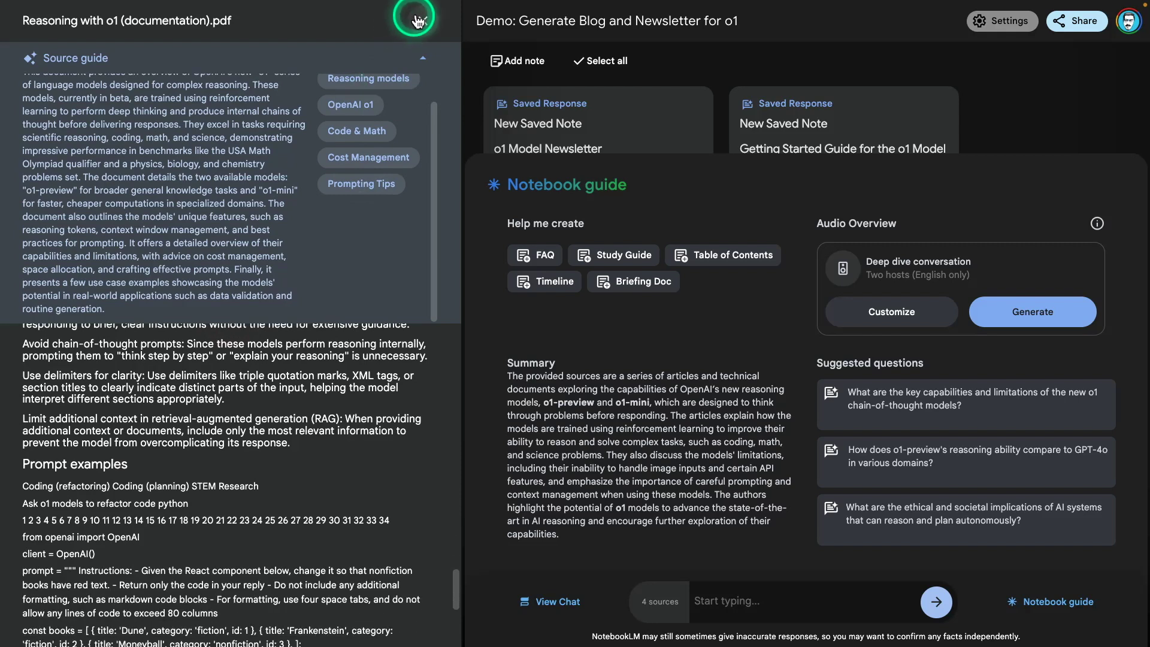
left_click(423, 20)
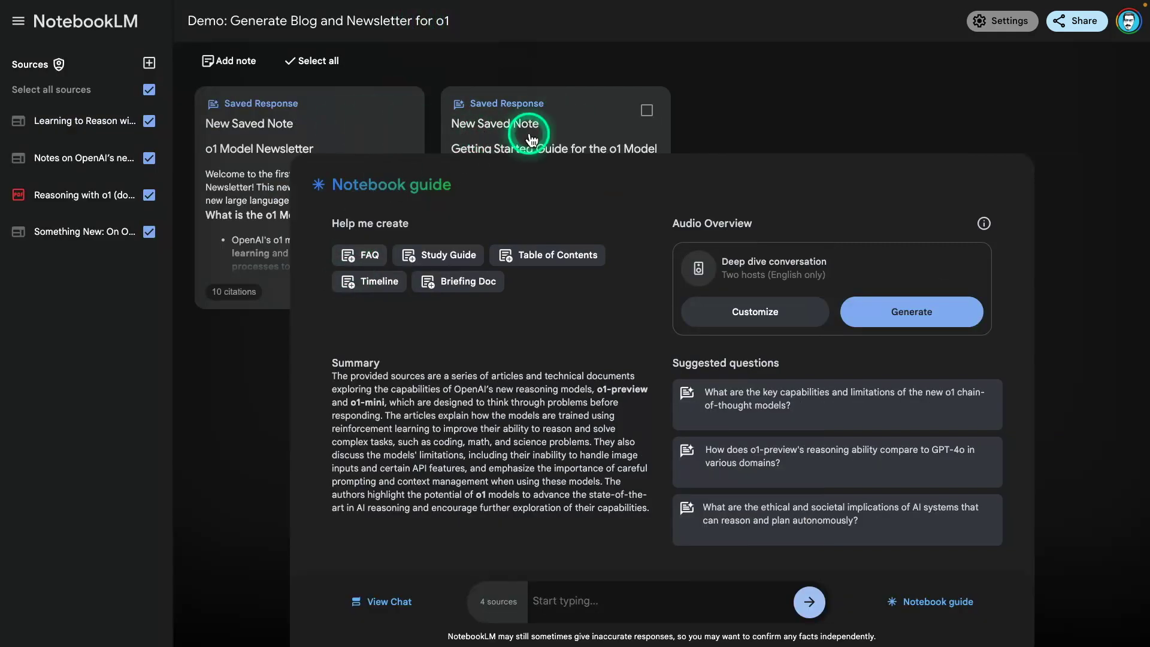
Read through the 'Something New' article on Strawberry and reasoning, then close it
left_click(77, 231)
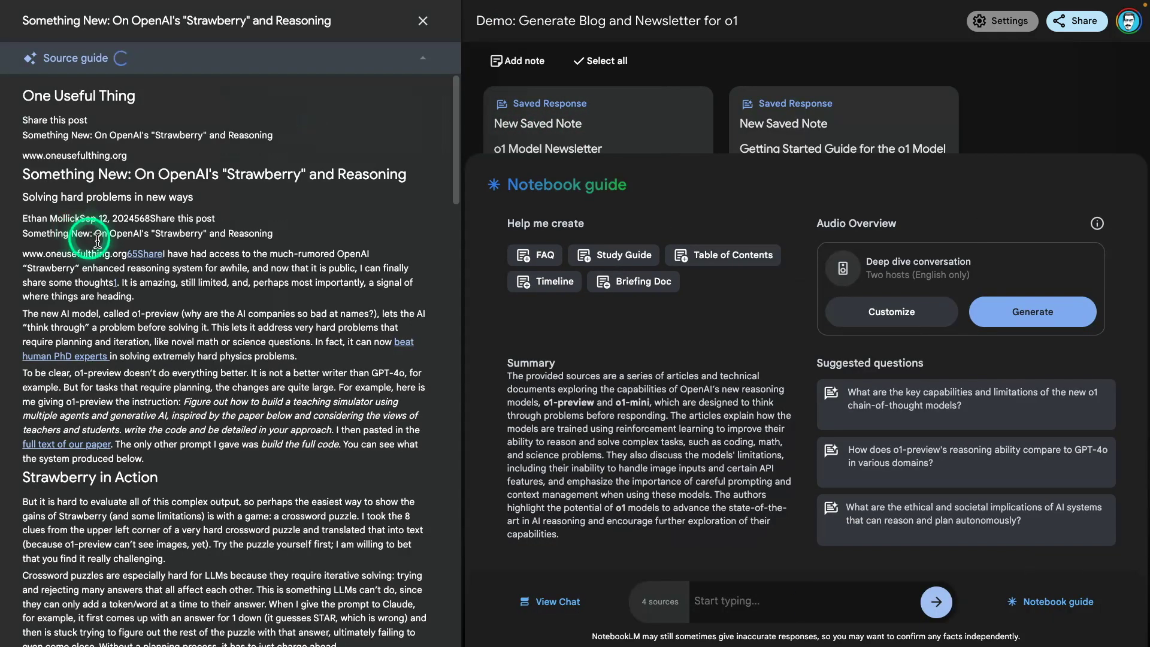
scroll(282, 364, "down", 1)
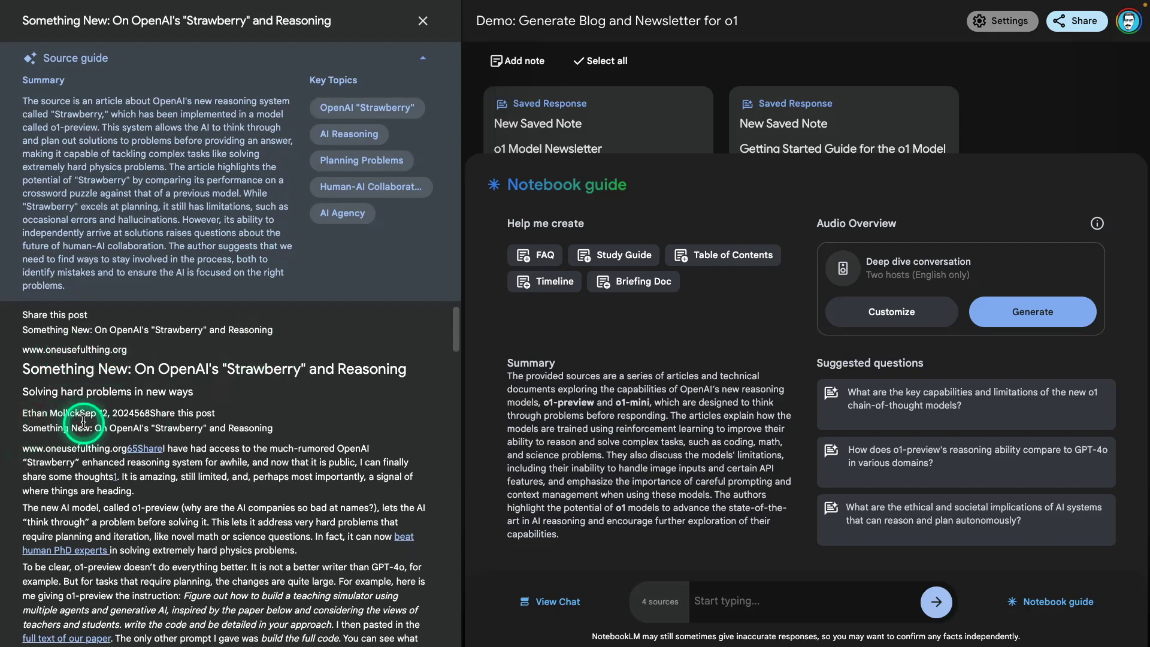
scroll(293, 461, "down", 5)
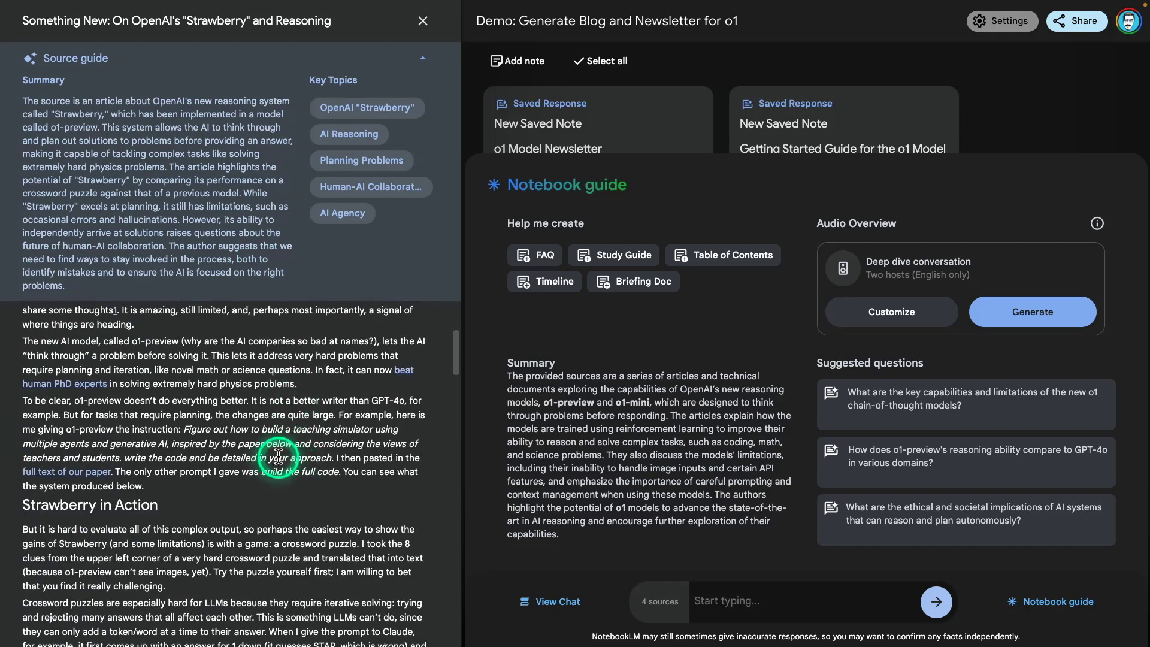
scroll(273, 466, "down", 3)
scroll(272, 474, "down", 20)
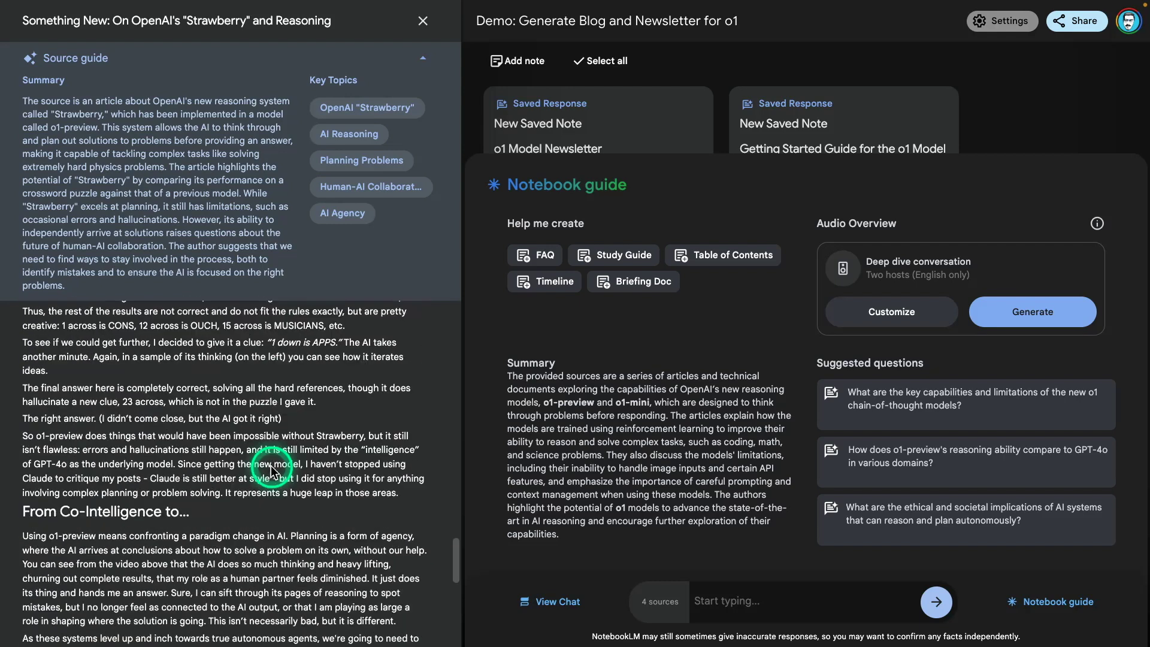
scroll(290, 442, "up", 10)
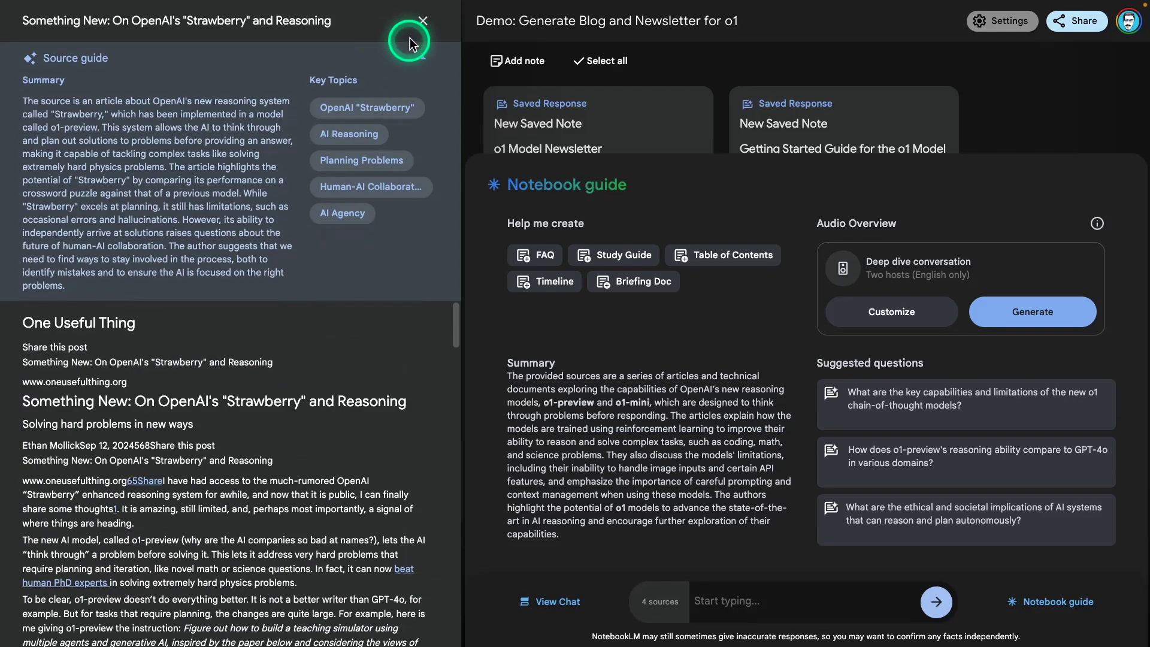
left_click(423, 21)
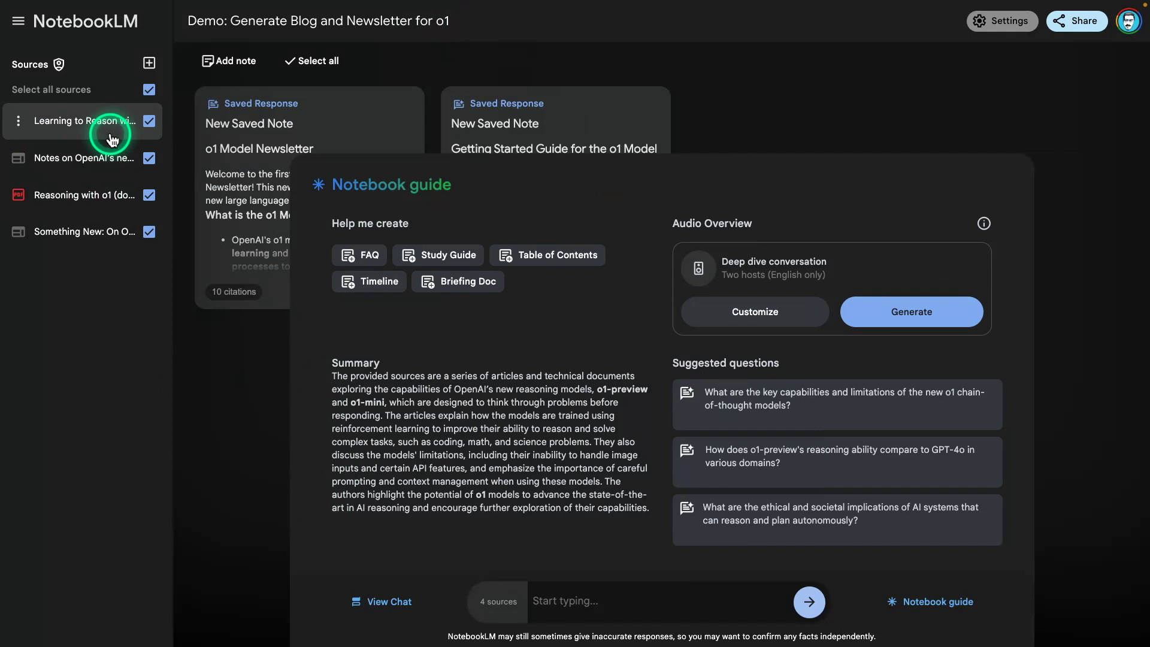
View the o1 chain-of-thought notes source guide, then reopen Audio Overview customization
left_click(102, 158)
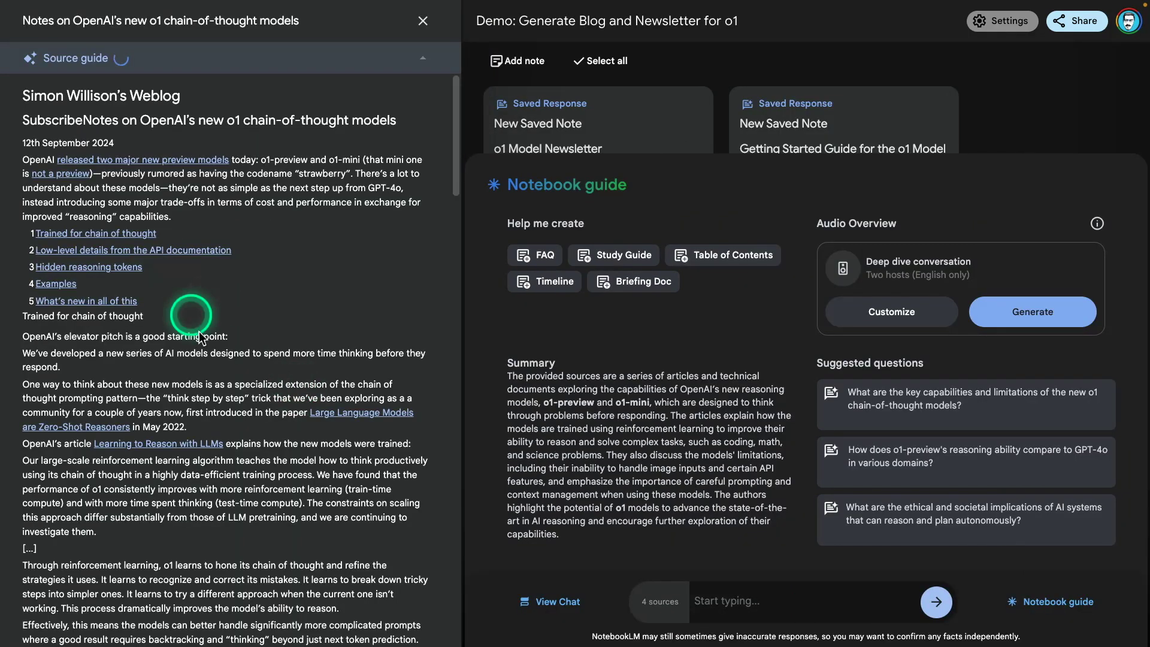
left_click(18, 63)
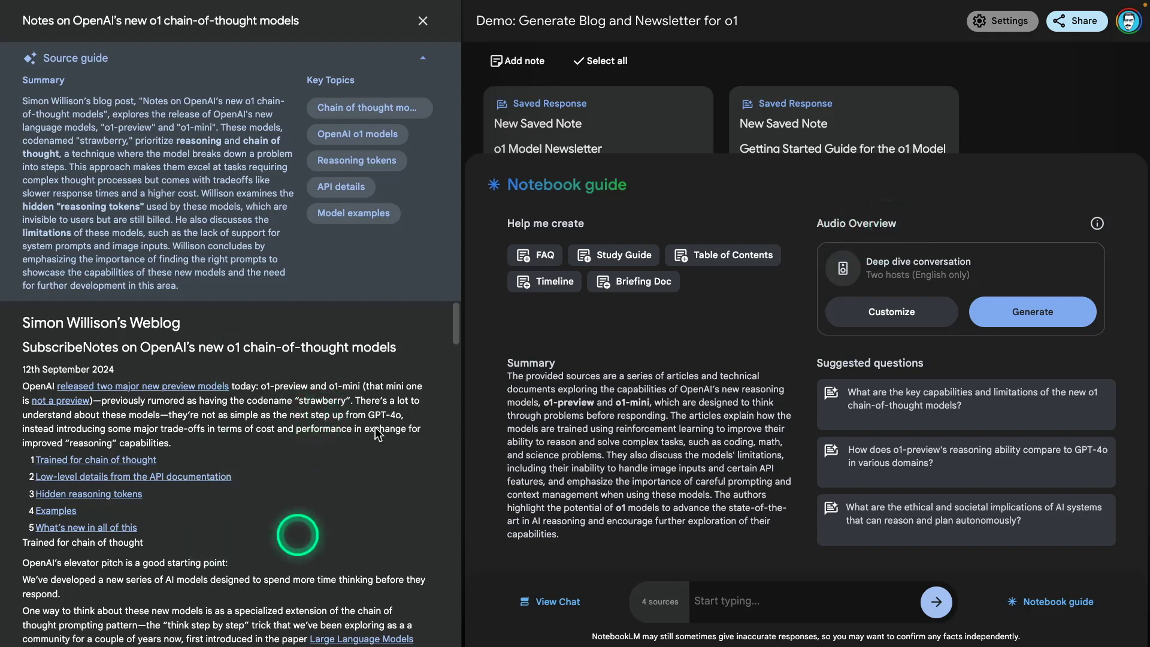
left_click(423, 22)
left_click(753, 315)
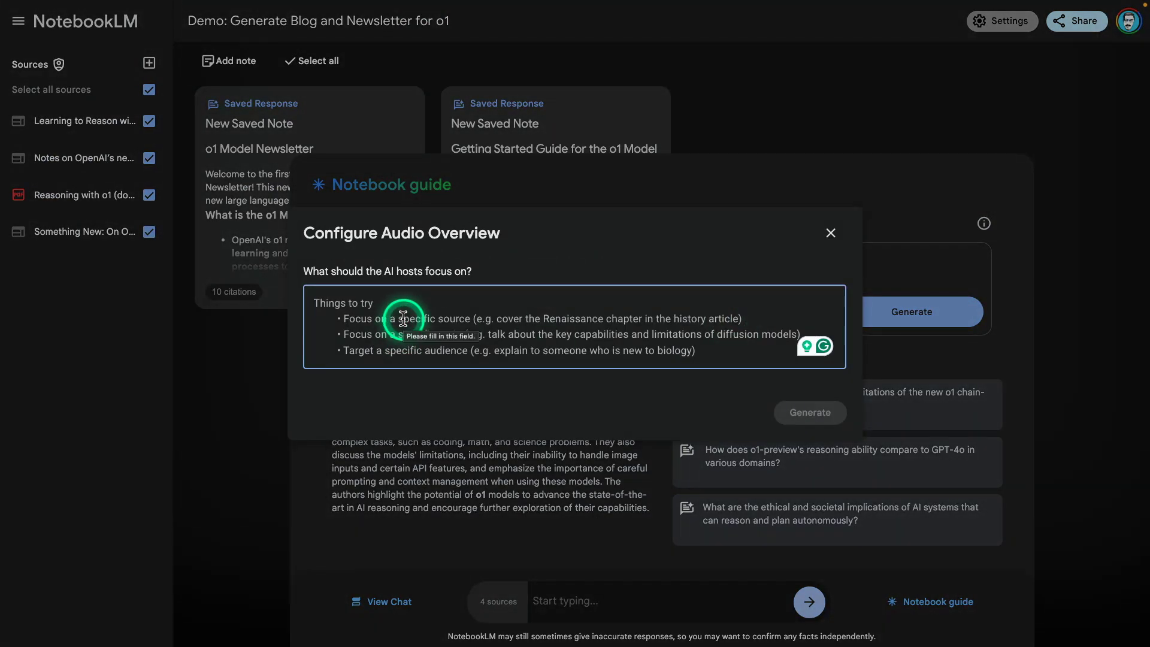
Place the cursor in the empty focus prompt box of the Configure Audio Overview dialog
left_click(403, 318)
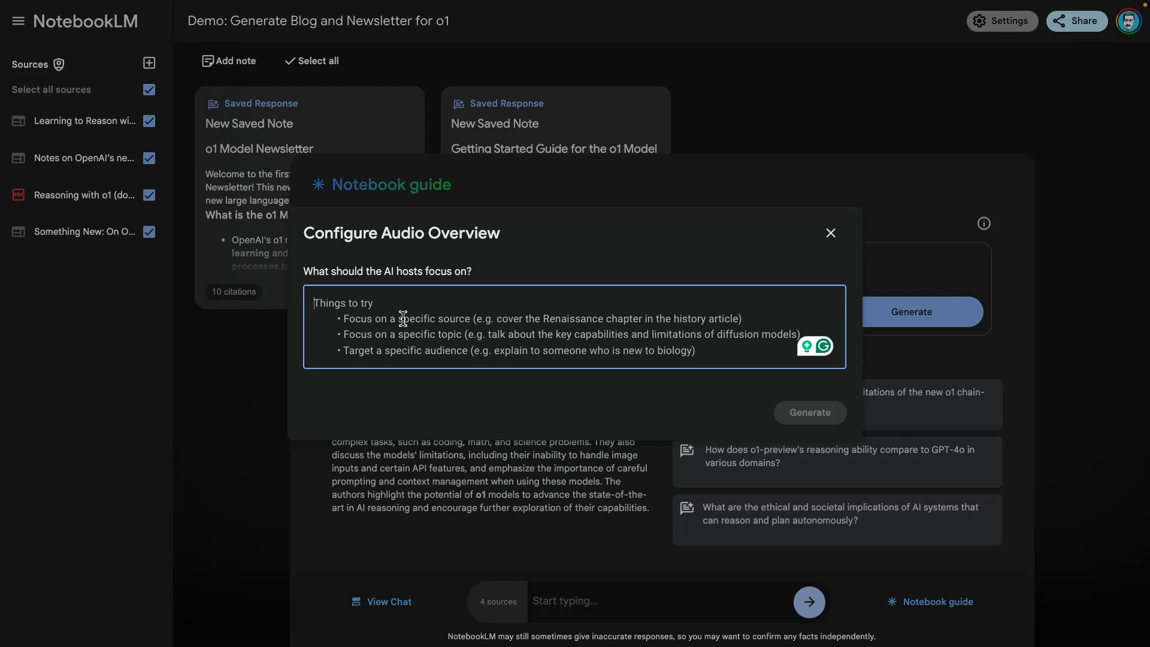
left_click(403, 314)
Enter 'Generate an audio overview that's targeted to a technical audience.', correcting the spelling, and generate
type("Gene")
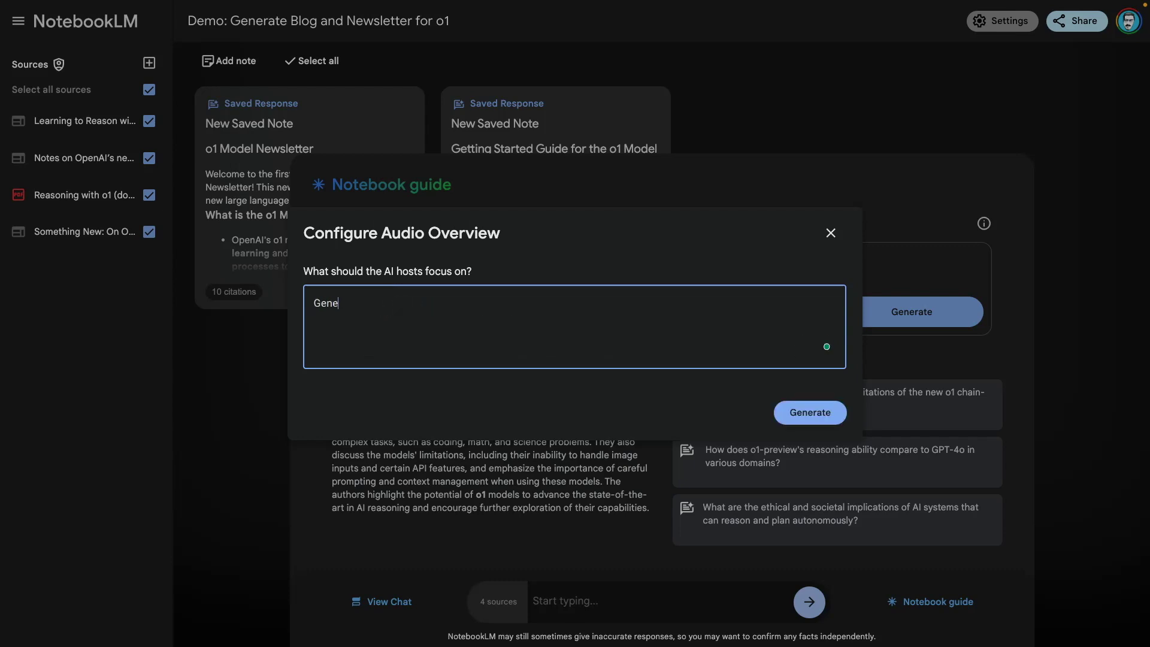
type("rate ana aduio")
key("BackSpace")
key("BackSpace")
key("BackSpace")
key("BackSpace")
key("BackSpace")
key("BackSpace")
key("BackSpace")
type("audio overview that's t")
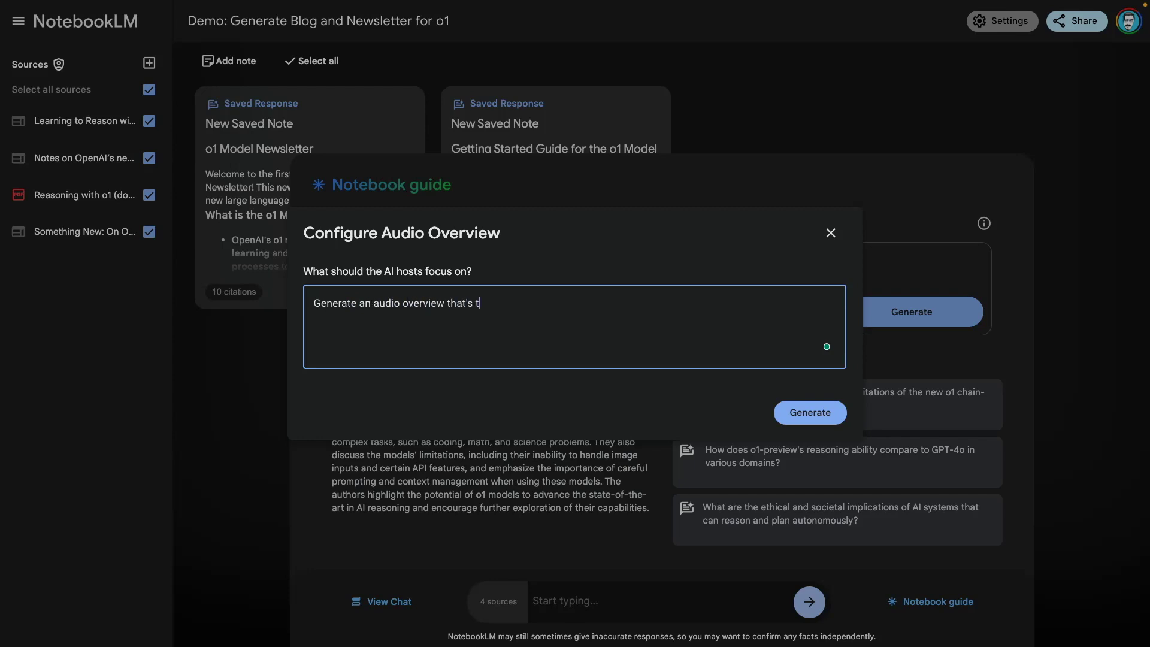
type("argetted to a technical audience.")
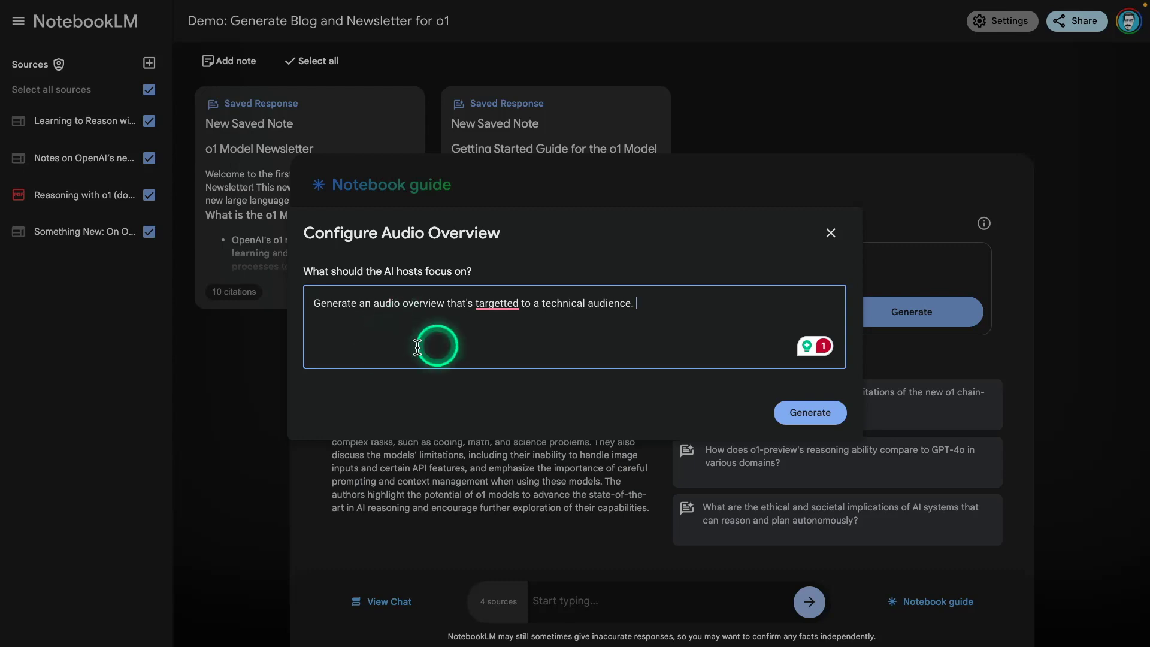
left_click(512, 302)
left_click(478, 336)
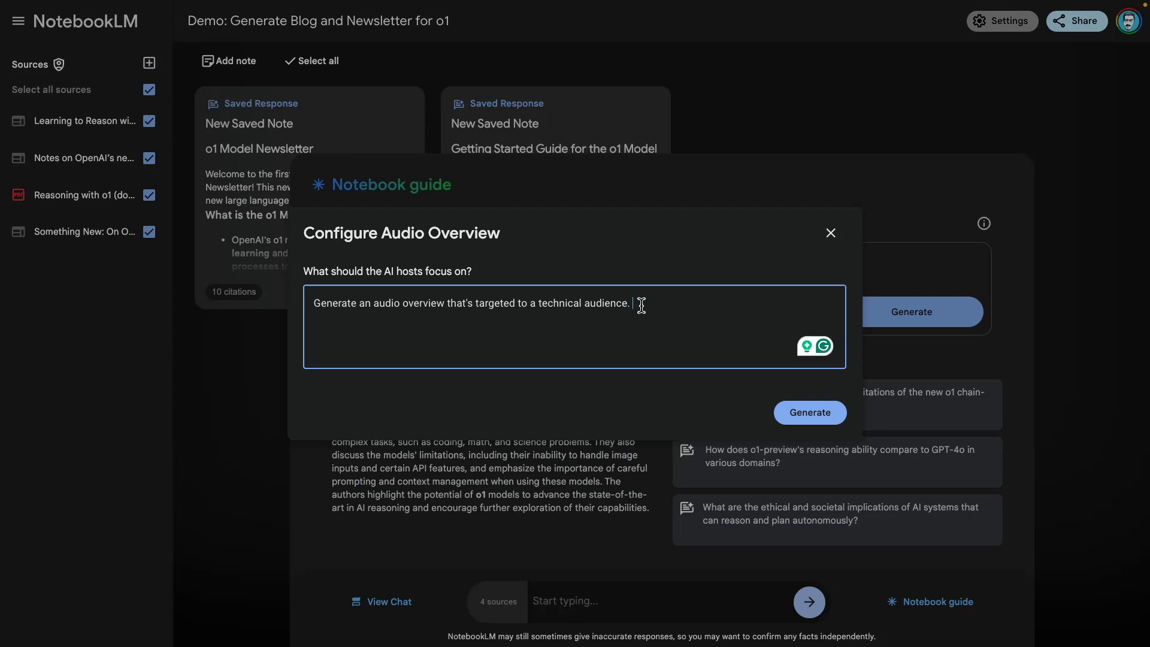
left_click(804, 419)
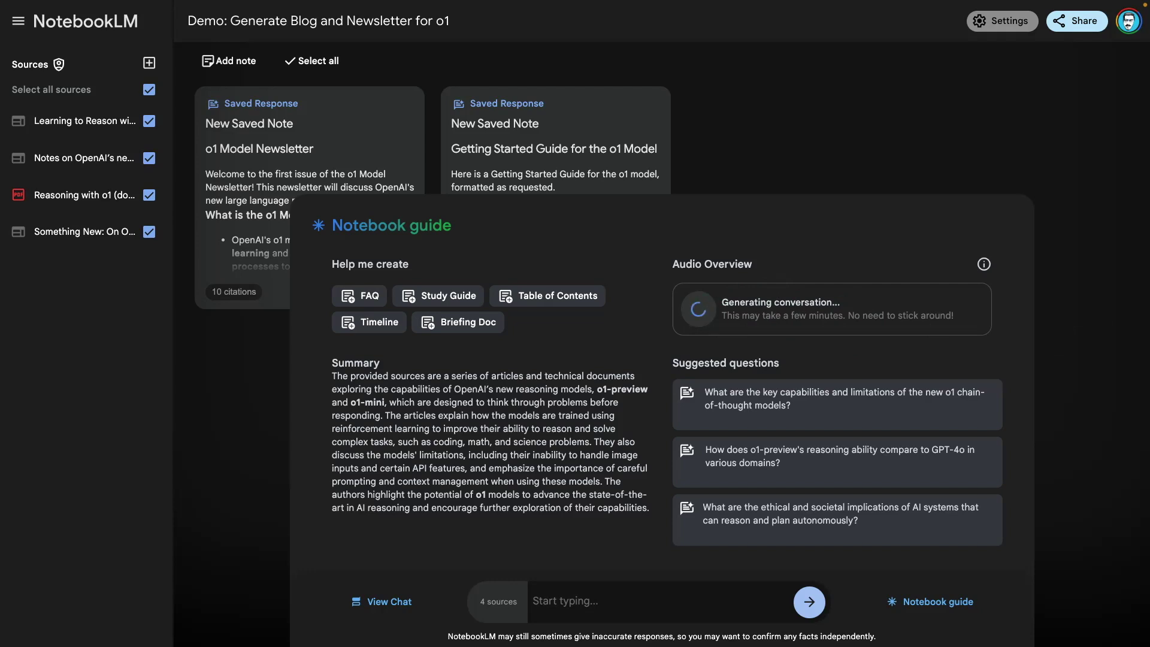
Start playback of the newly generated custom Audio Overview
left_click(818, 242)
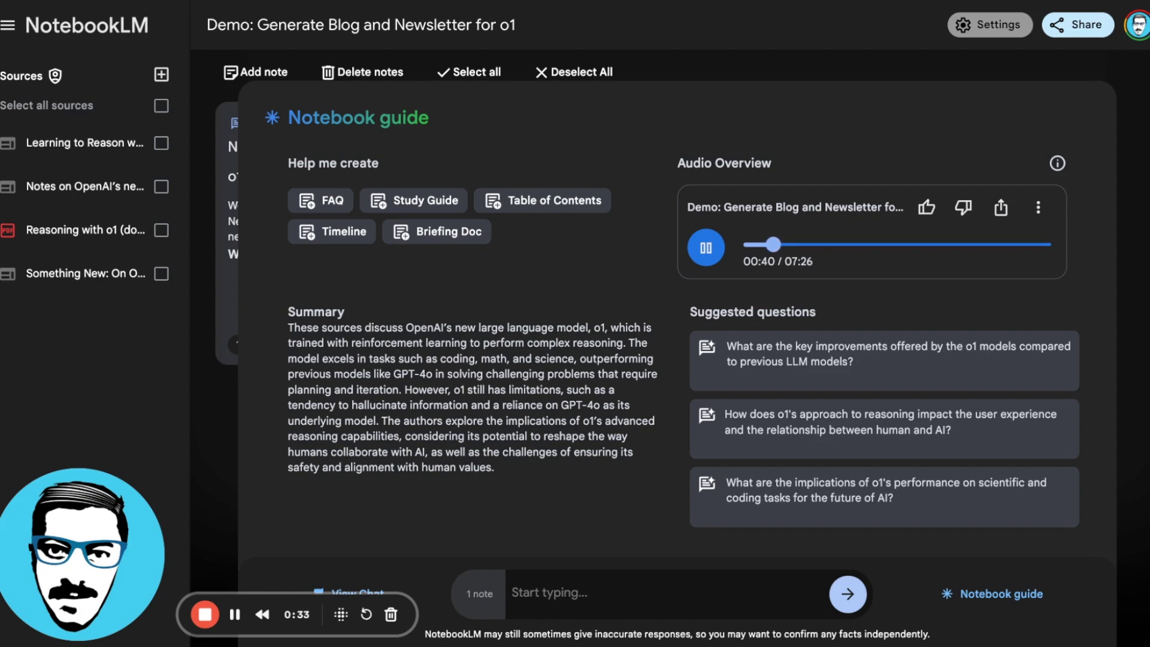
Skip the custom Audio Overview ahead past the 1:50 mark
left_click_drag(774, 244, 797, 245)
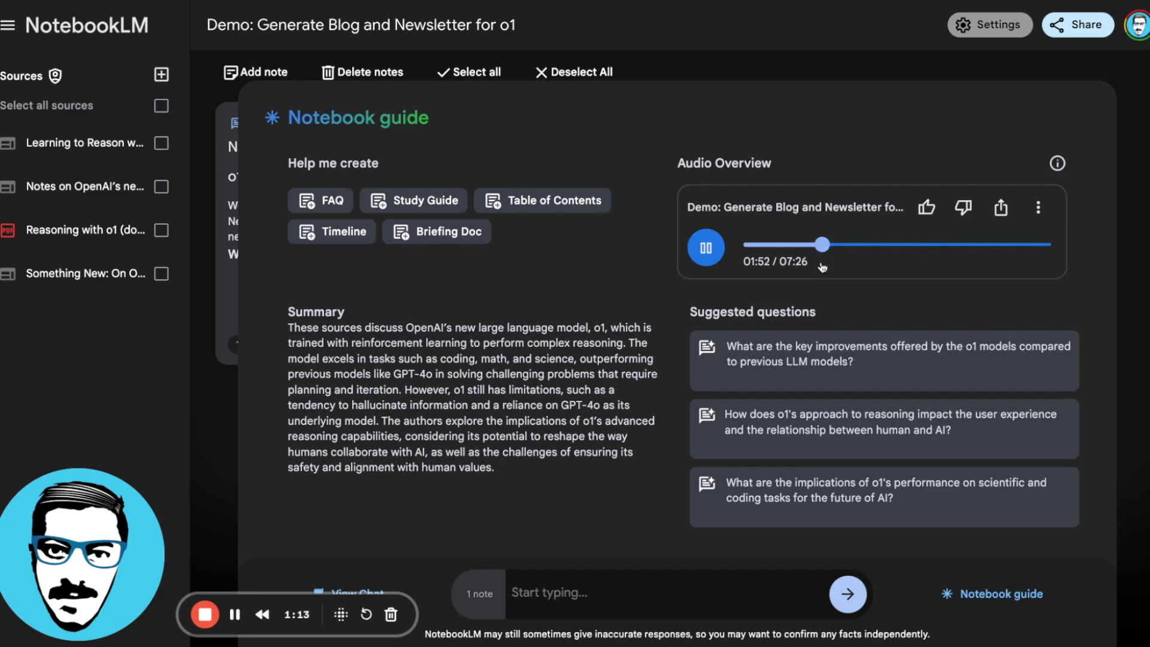
Skip the Audio Overview playback ahead to about 3:20, past the three-minute mark
left_click_drag(823, 245, 882, 248)
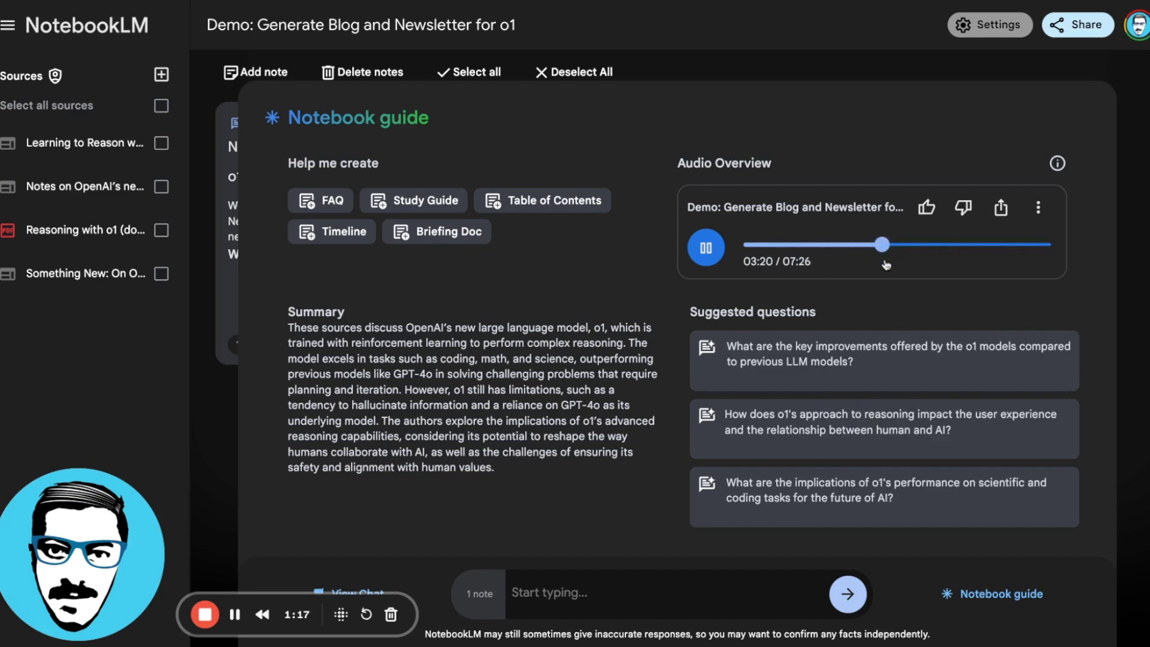